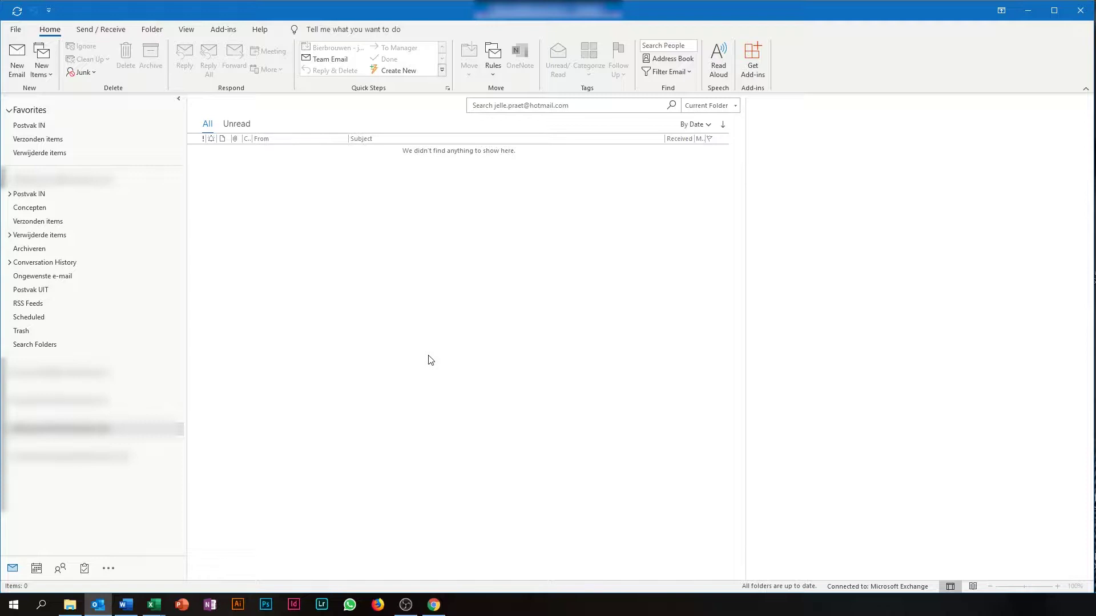
Open the BBC Top Stories RSS feed page (feeds.bbci.co.uk/news/rss.xml) and select its address.
{"action": "left_click", "coordinate": [433, 606]}
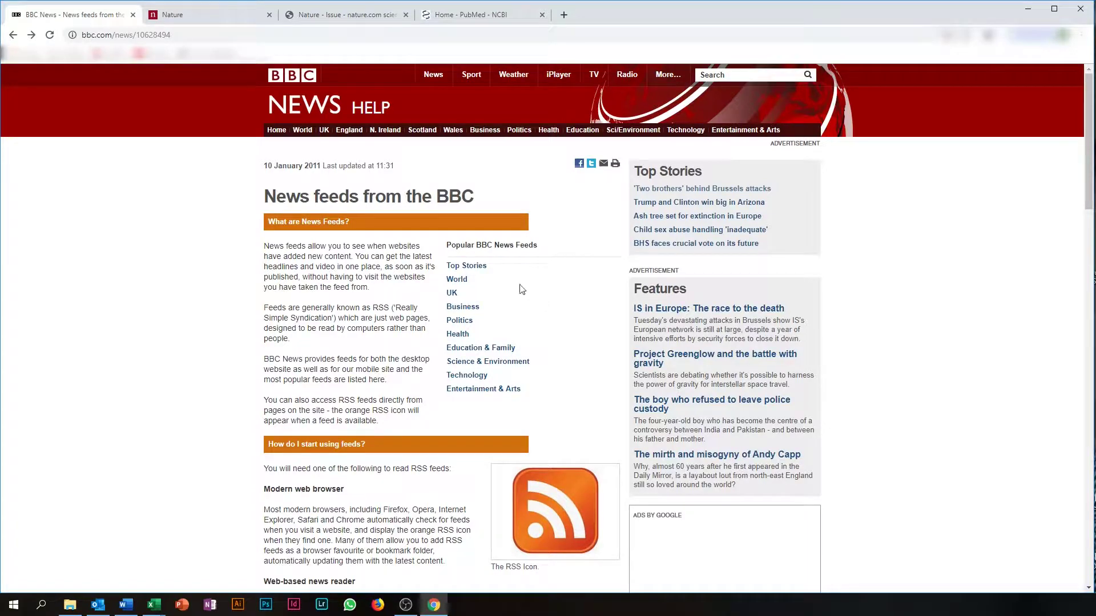
{"action": "left_click", "coordinate": [476, 270]}
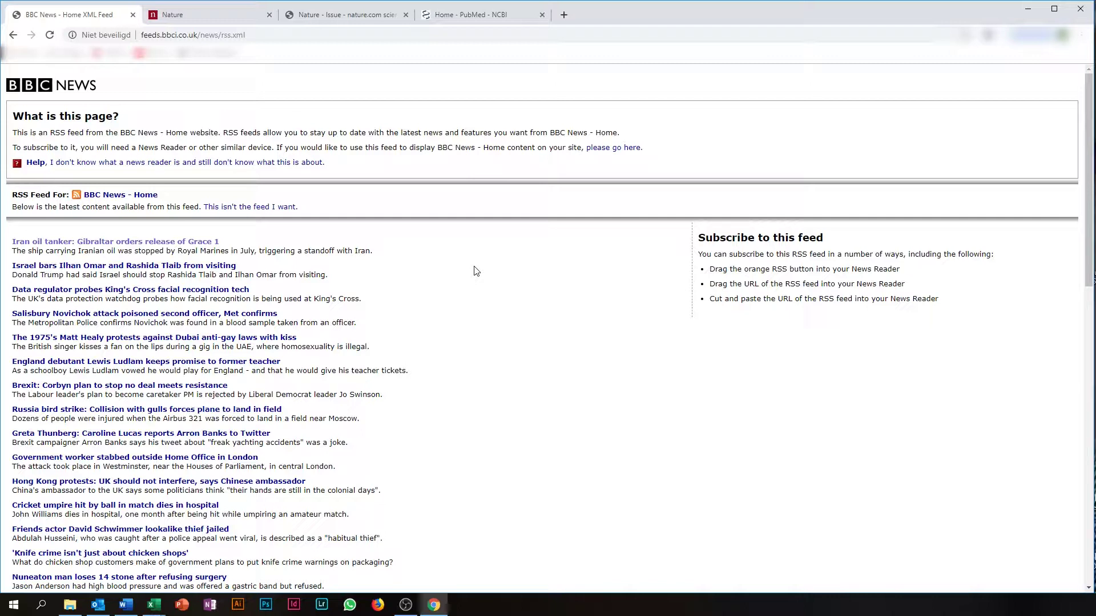
{"action": "left_click", "coordinate": [315, 33]}
{"action": "key", "text": "ctrl+c"}
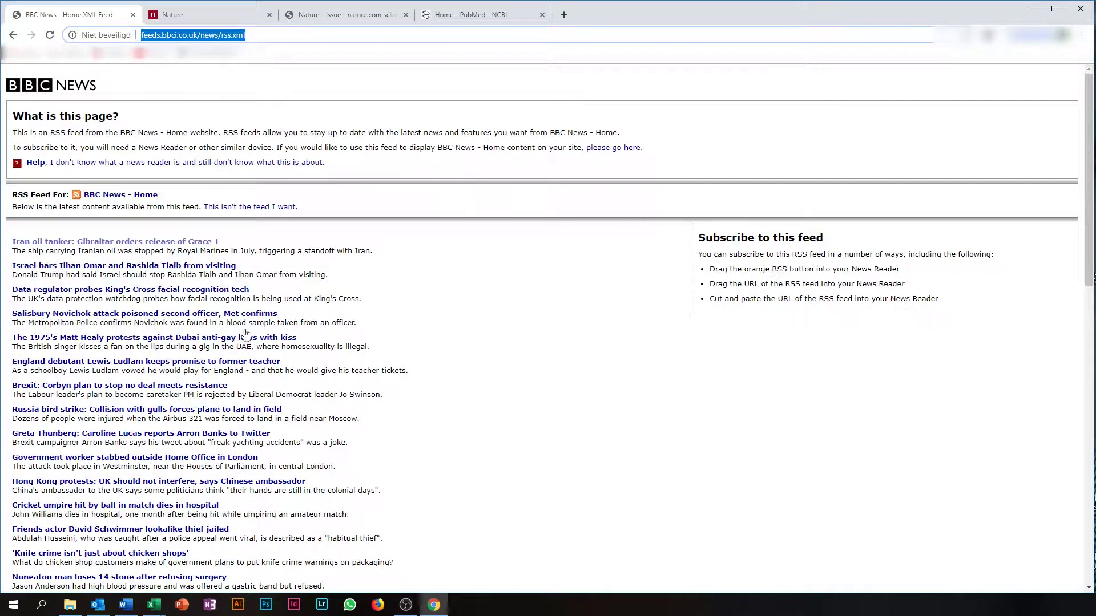
Add a new RSS feed under RSS Feeds using the pasted BBC address feeds.bbci.co.uk/news/rss.xml.
{"action": "left_click", "coordinate": [98, 606]}
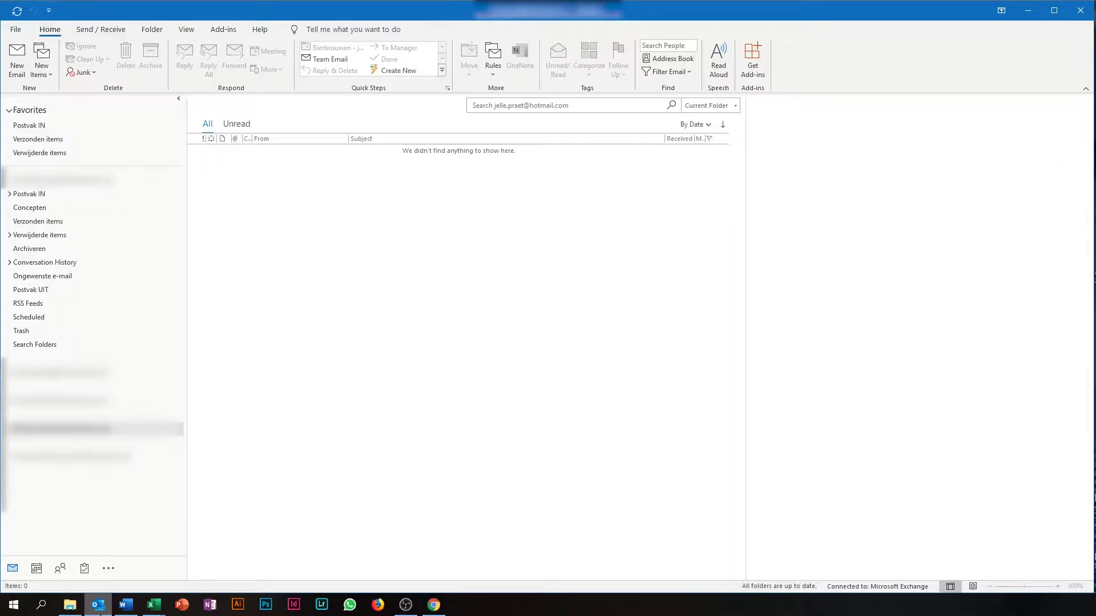
{"action": "left_click", "coordinate": [55, 307]}
{"action": "right_click", "coordinate": [55, 308]}
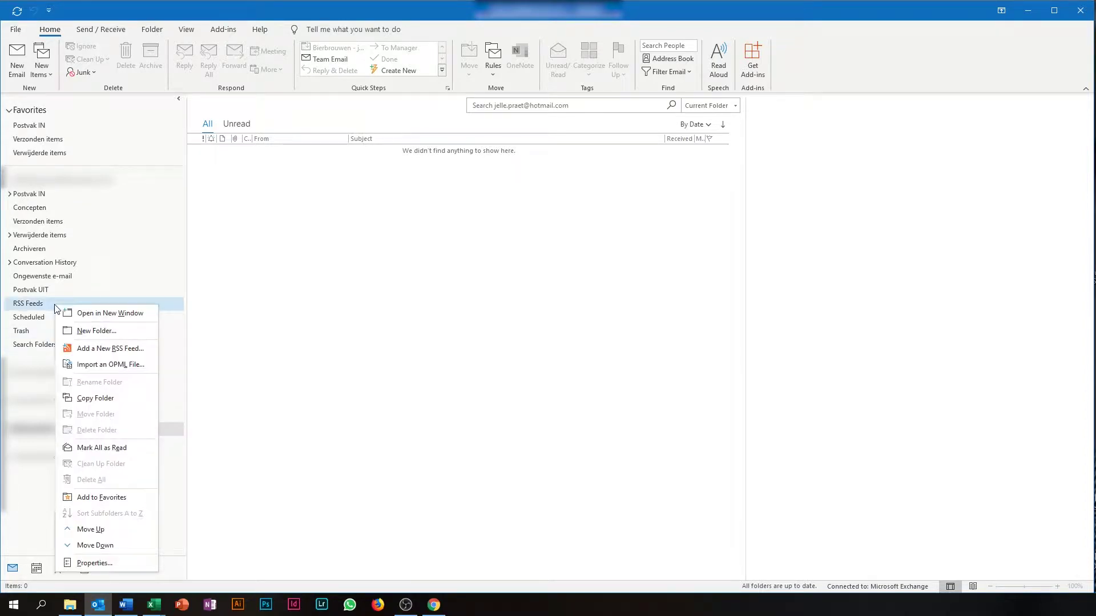
{"action": "left_click", "coordinate": [117, 352]}
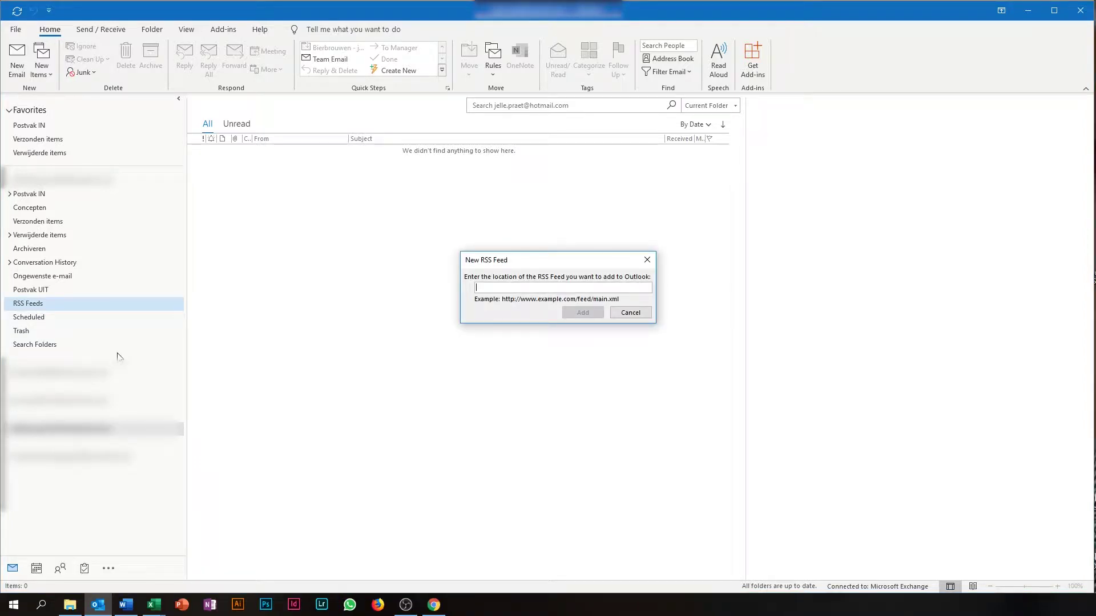
{"action": "key", "text": "ctrl+v"}
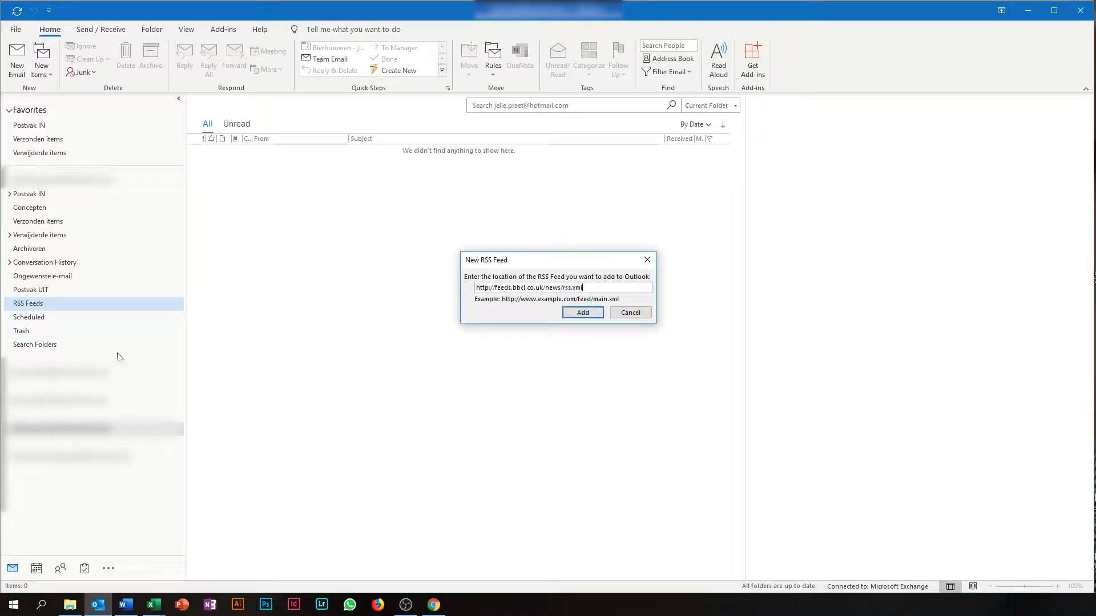
{"action": "left_click", "coordinate": [593, 315]}
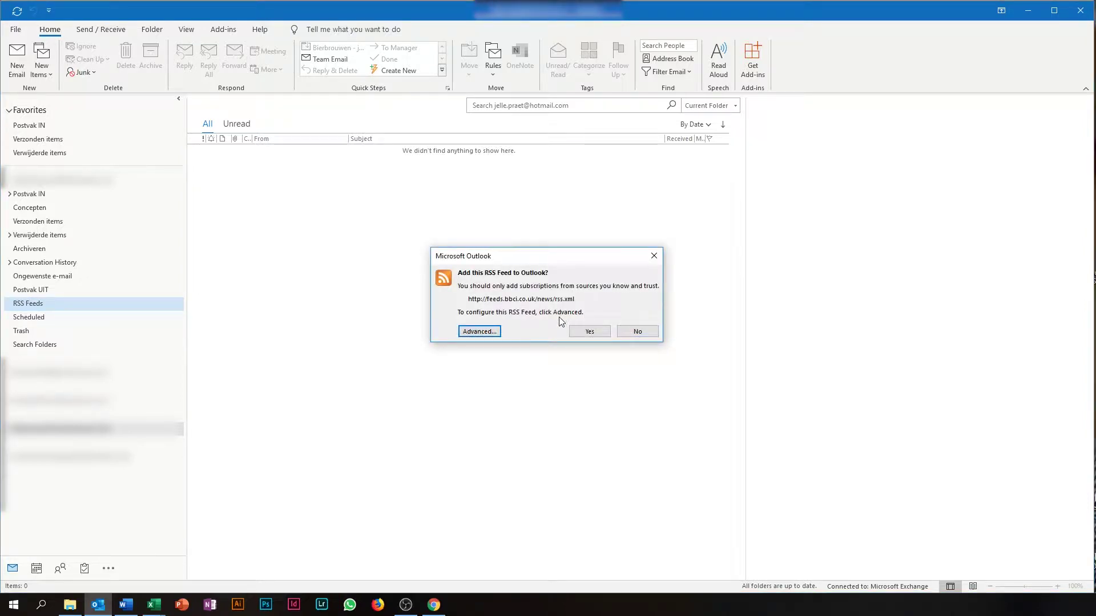
Name the BBC feed 'BBC - Top stories' and enable full-article .html attachment downloads.
{"action": "left_click", "coordinate": [479, 332]}
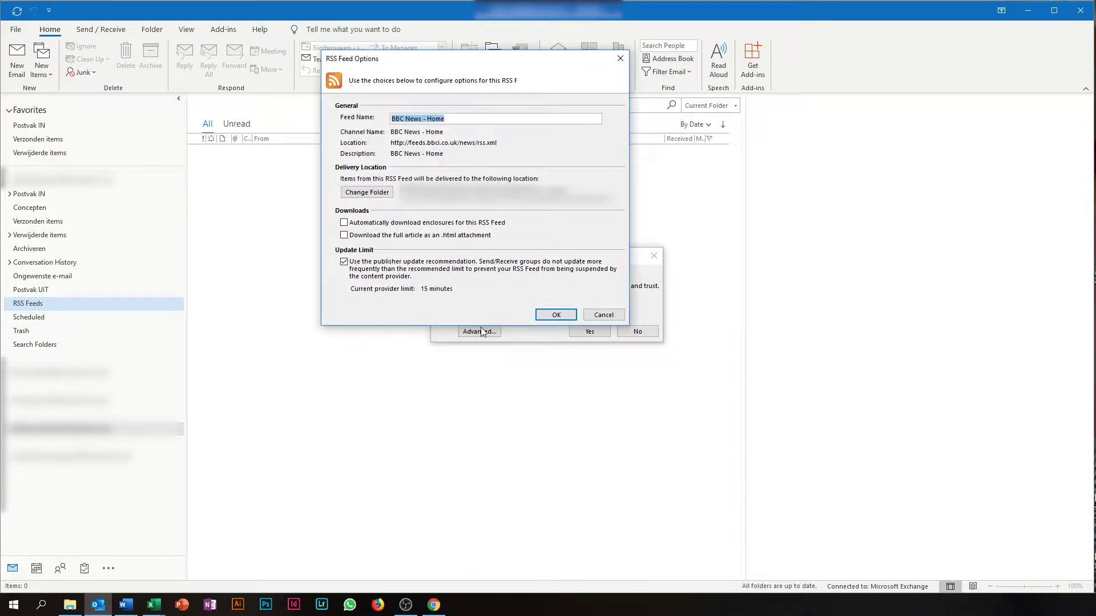
{"action": "type", "text": "BBC - Top stories"}
{"action": "left_click", "coordinate": [553, 315]}
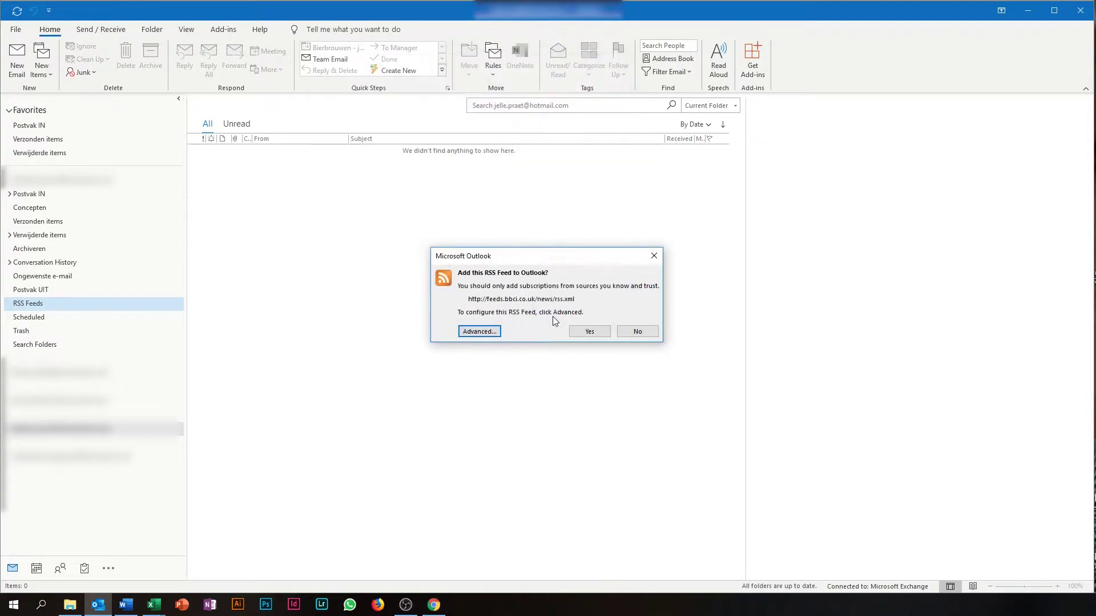
Confirm the BBC - Top stories subscription and open one of its downloaded articles.
{"action": "left_click", "coordinate": [587, 335]}
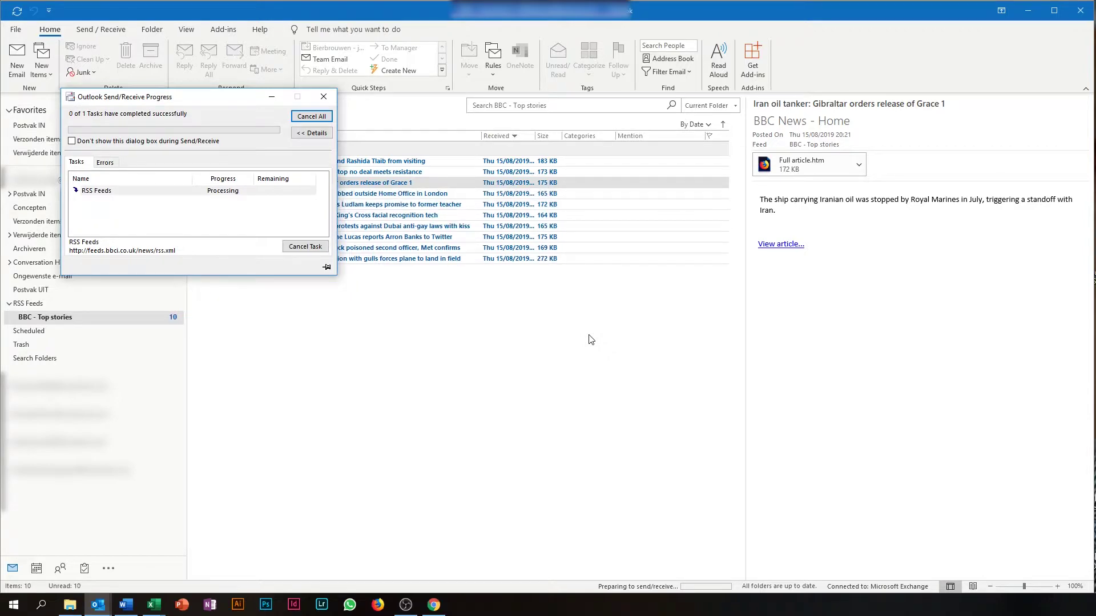
{"action": "left_click", "coordinate": [341, 195]}
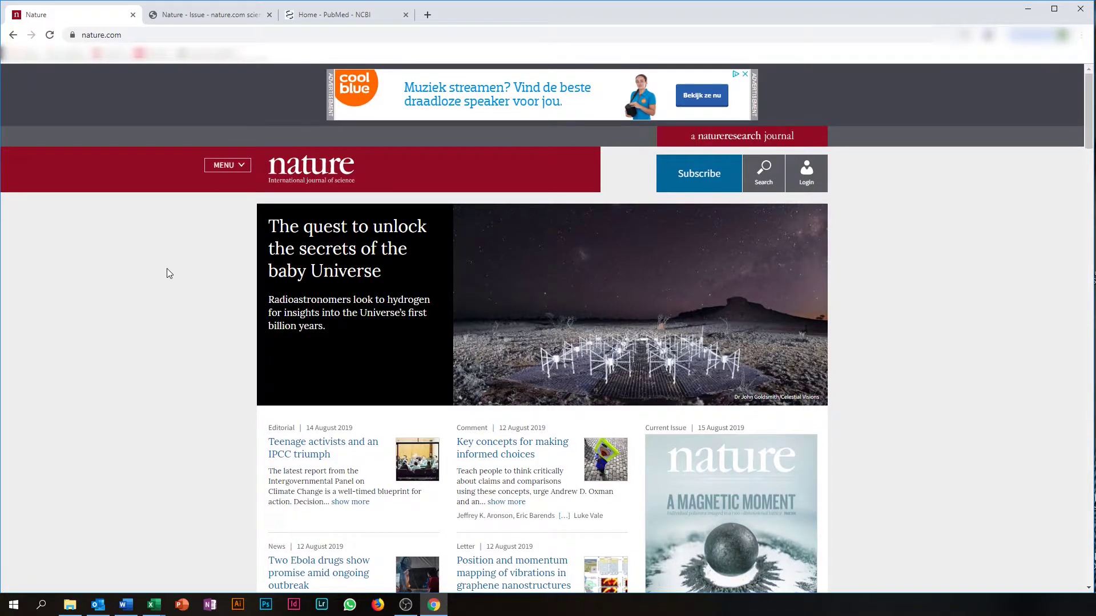
Open Nature's RSS feed page feeds.nature.com/nature/rss/current and select its address.
{"action": "scroll", "coordinate": [167, 266], "scroll_direction": "down", "scroll_amount": 10}
{"action": "scroll", "coordinate": [166, 282], "scroll_direction": "down", "scroll_amount": 15}
{"action": "scroll", "coordinate": [166, 283], "scroll_direction": "down", "scroll_amount": 1}
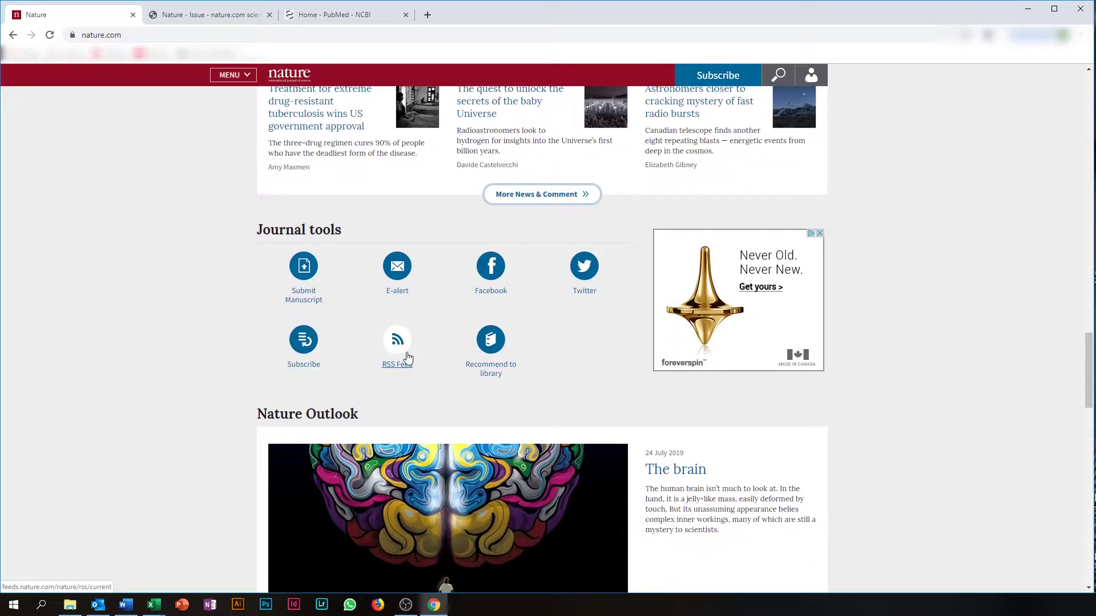
{"action": "left_click", "coordinate": [406, 359]}
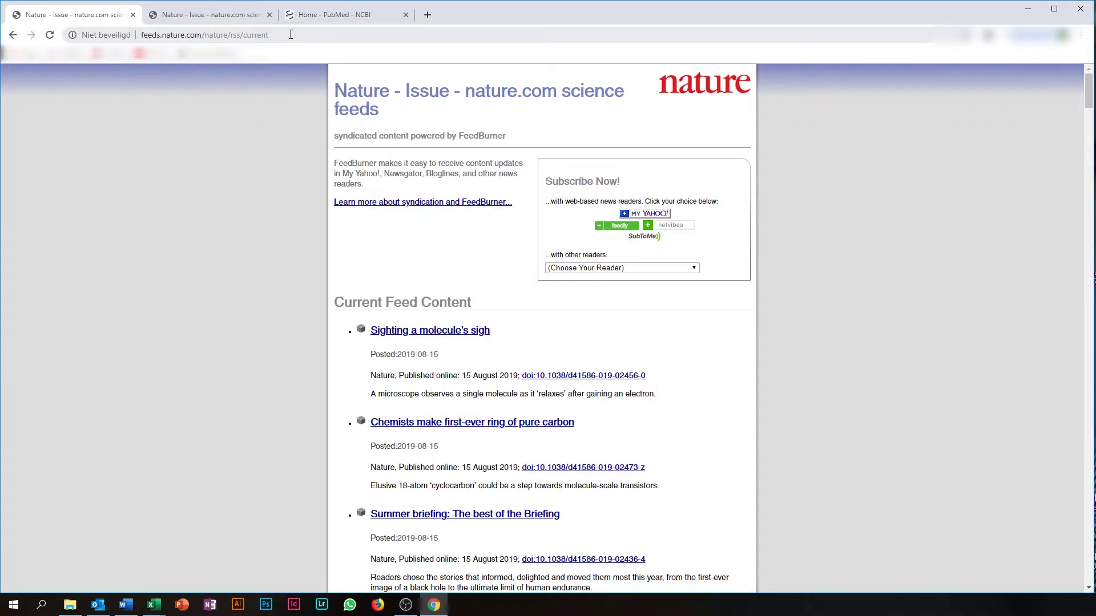
{"action": "left_click", "coordinate": [290, 34]}
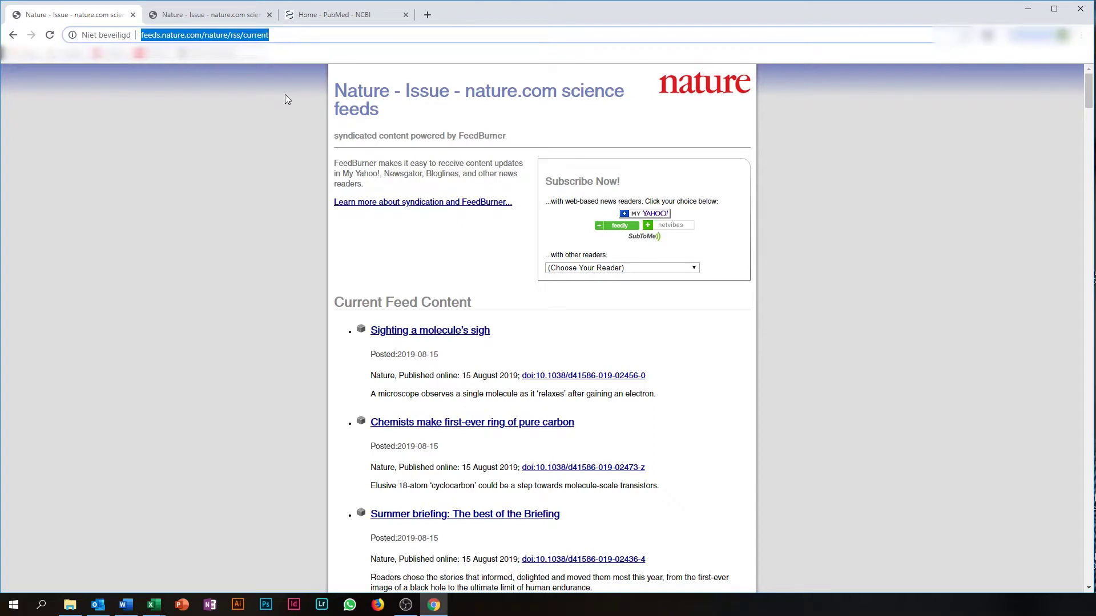
Add a new RSS feed under RSS Feeds using the pasted Nature feed address.
{"action": "left_click", "coordinate": [97, 604]}
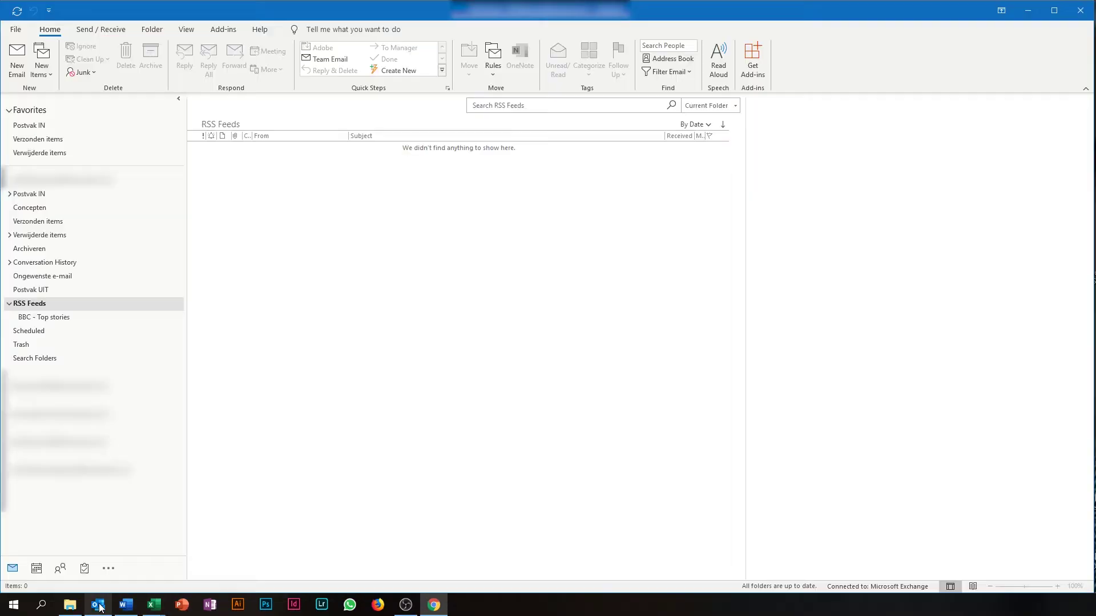
{"action": "right_click", "coordinate": [51, 307]}
{"action": "left_click", "coordinate": [118, 357]}
{"action": "key", "text": "ctrl+v"}
{"action": "left_click", "coordinate": [590, 316]}
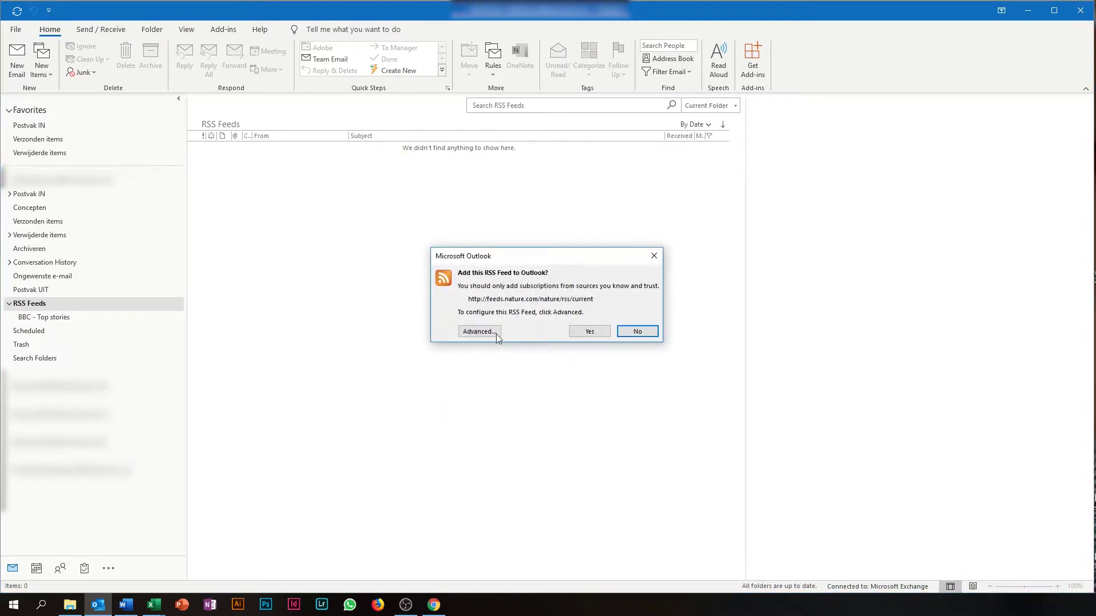
Name the feed 'Nature' and enable full-article .html attachment downloads.
{"action": "left_click", "coordinate": [487, 334]}
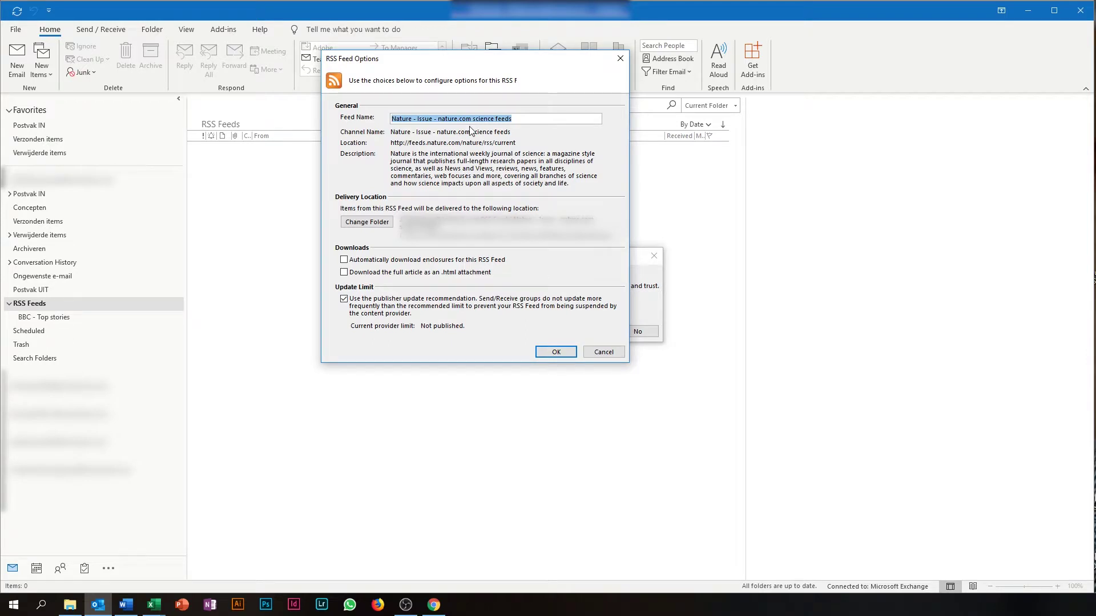
{"action": "type", "text": "Nature"}
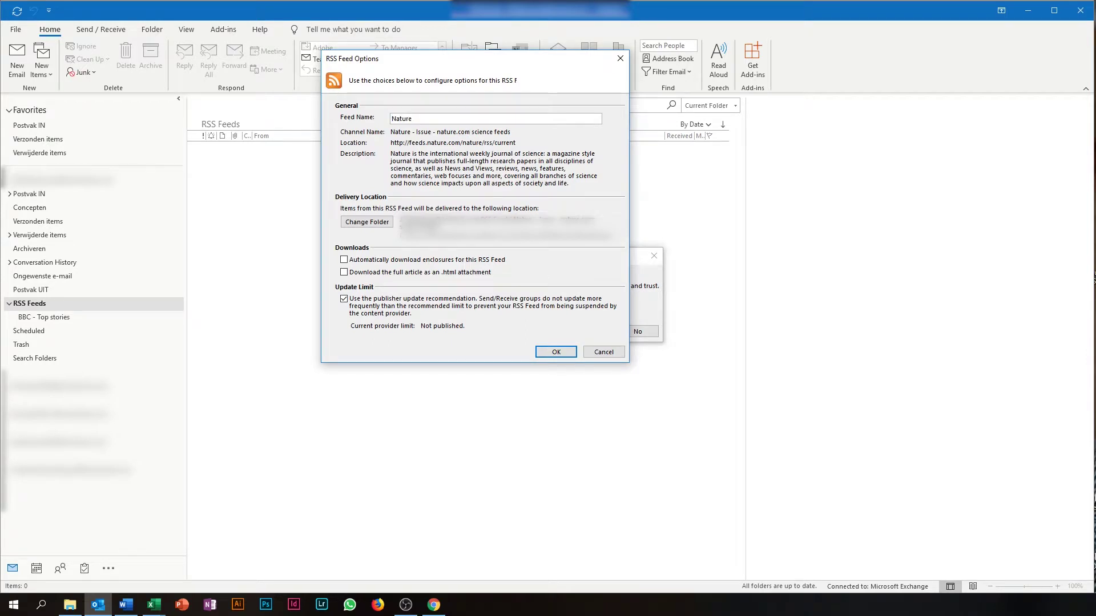
{"action": "left_click", "coordinate": [366, 275]}
{"action": "left_click", "coordinate": [557, 352]}
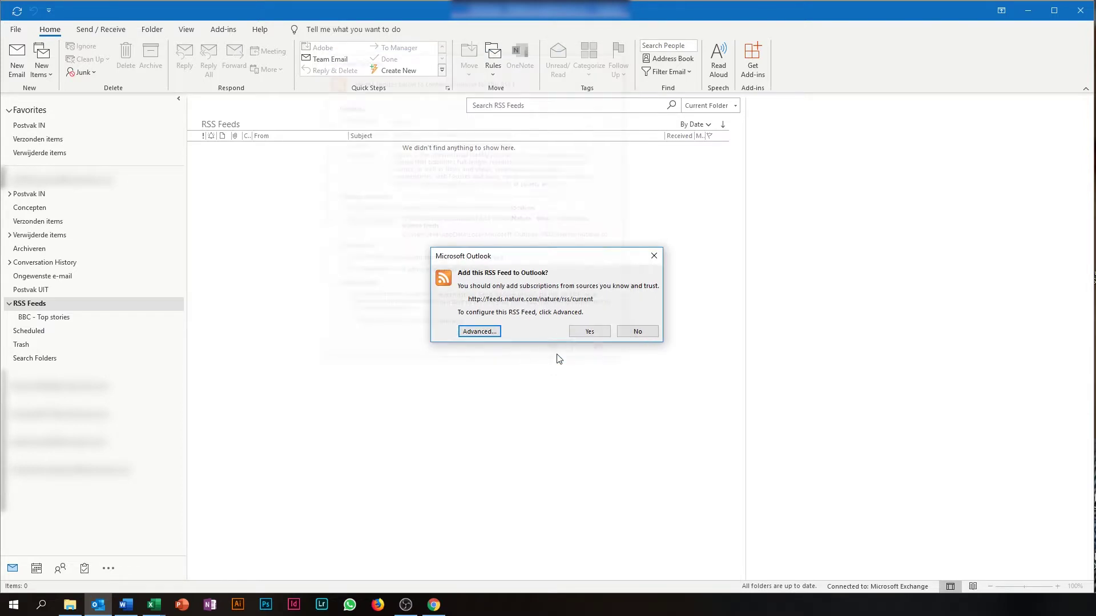
Confirm the Nature subscription and read the flatworms article from its feed.
{"action": "left_click", "coordinate": [591, 332]}
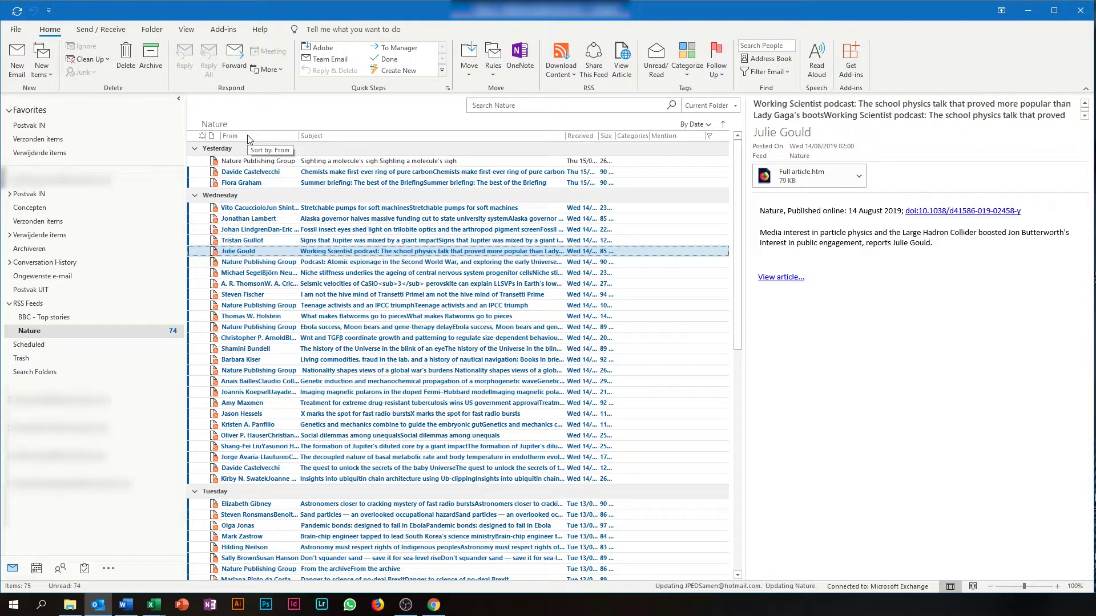
{"action": "left_click", "coordinate": [388, 317]}
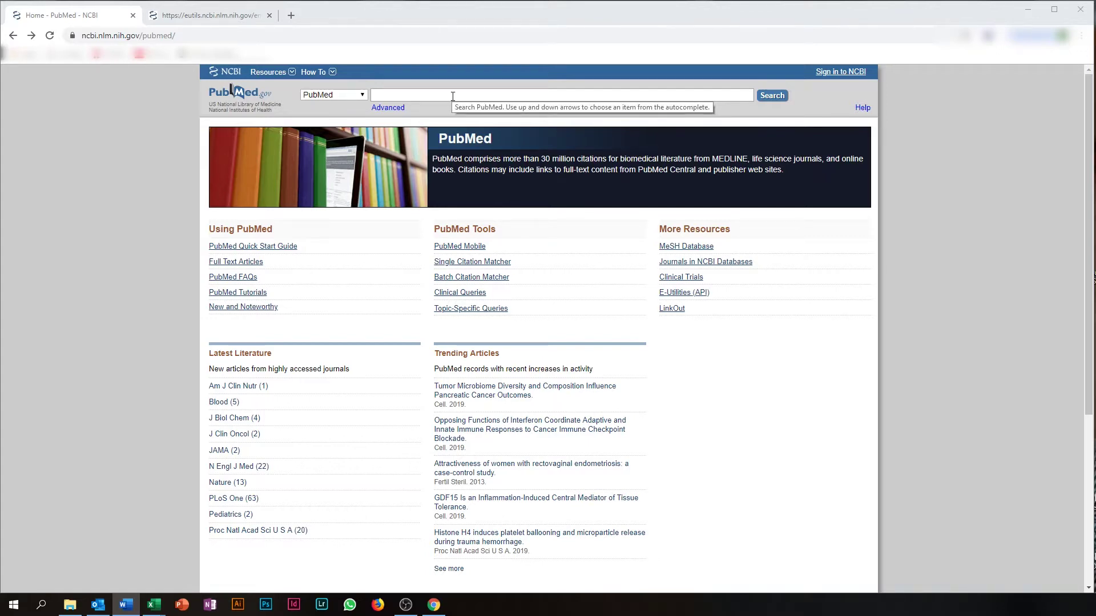
Search PubMed for "Alzheimer's Disease Mitochondria".
{"action": "left_click", "coordinate": [453, 97]}
{"action": "type", "text": "Alzheimer's Disease Mitochondria"}
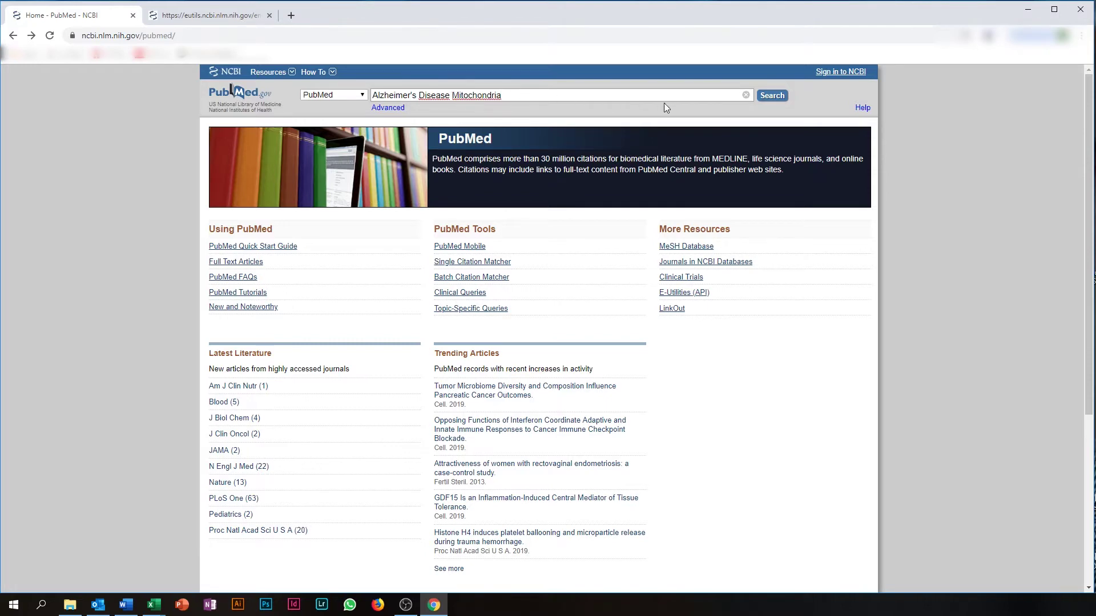
{"action": "left_click", "coordinate": [771, 96]}
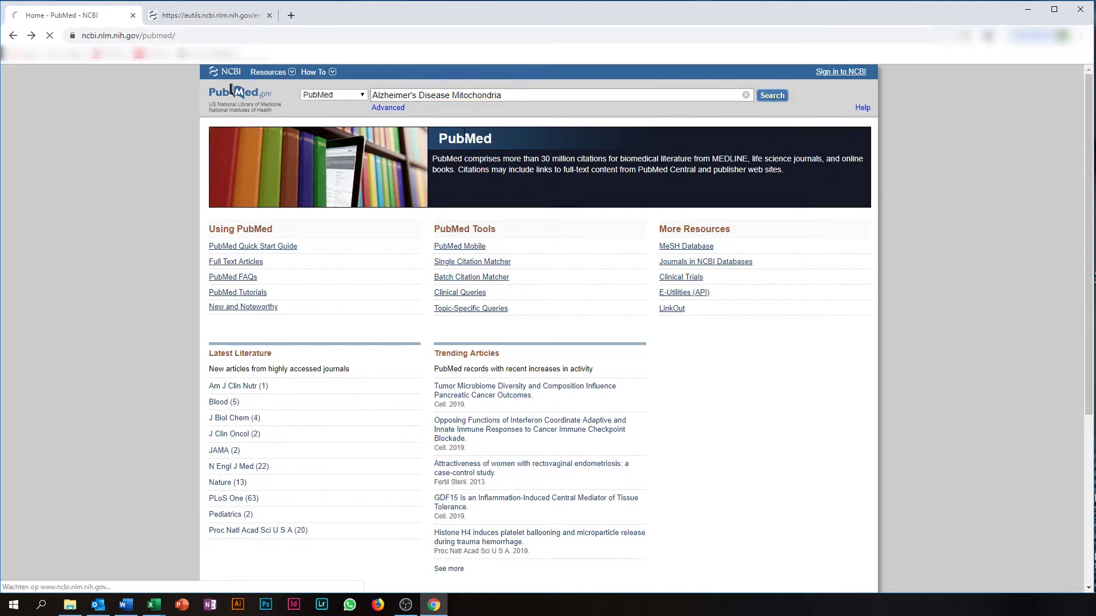